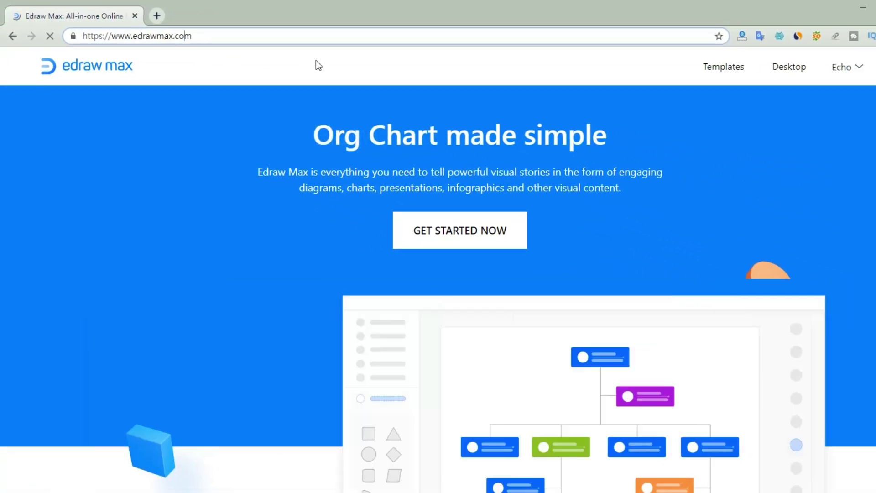
# Open the Edraw Max online workspace with GET STARTED NOW on the homepage
pyautogui.click(464, 235)
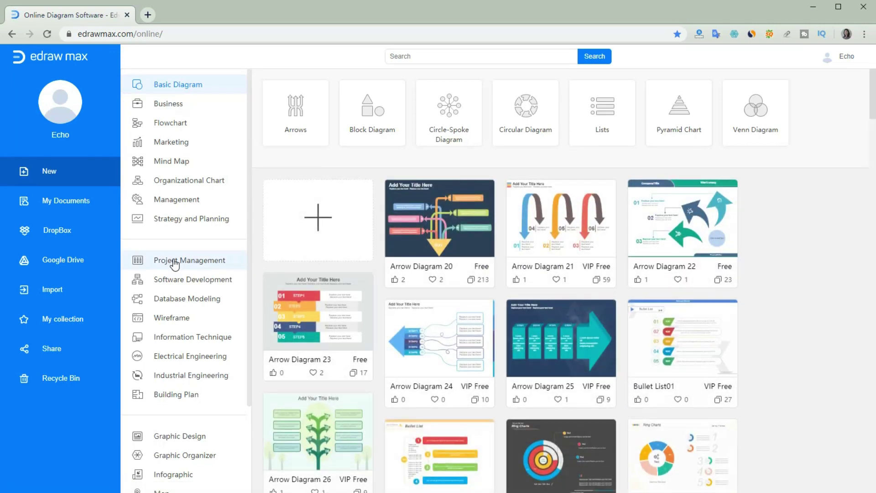
# Create a blank Gantt chart document from the Project Management > Gantt Charts templates
pyautogui.click(175, 264)
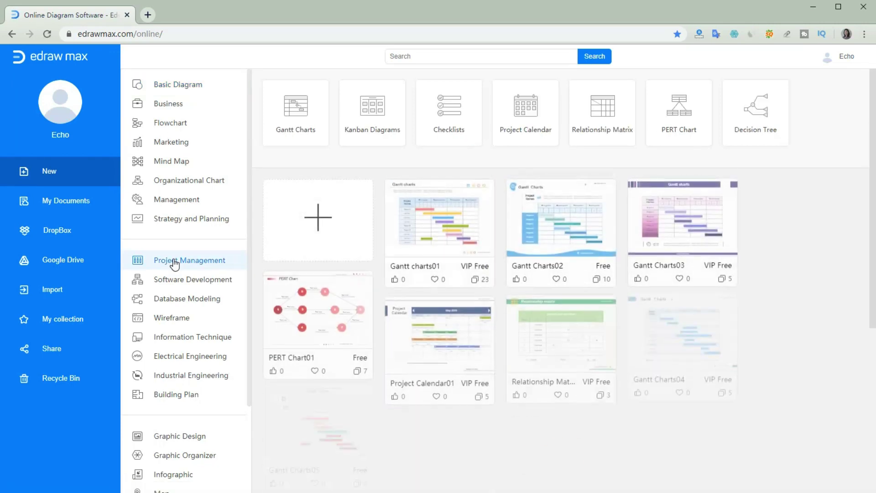
pyautogui.click(278, 115)
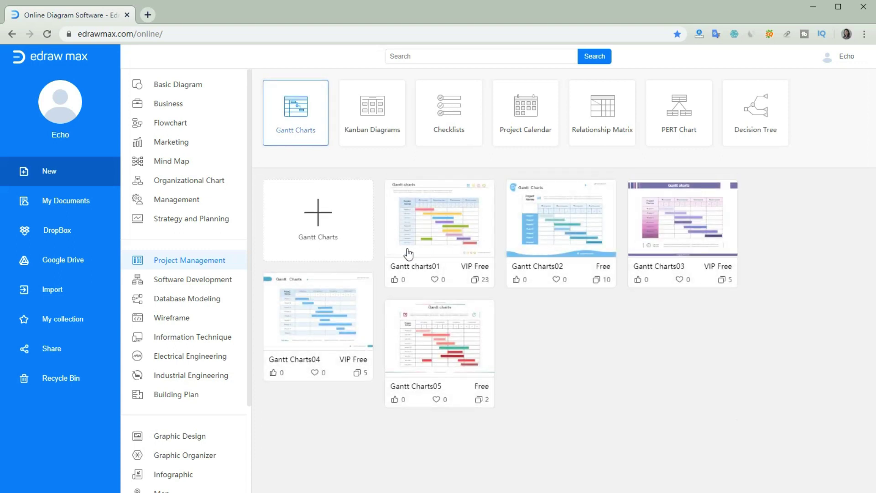
pyautogui.click(319, 214)
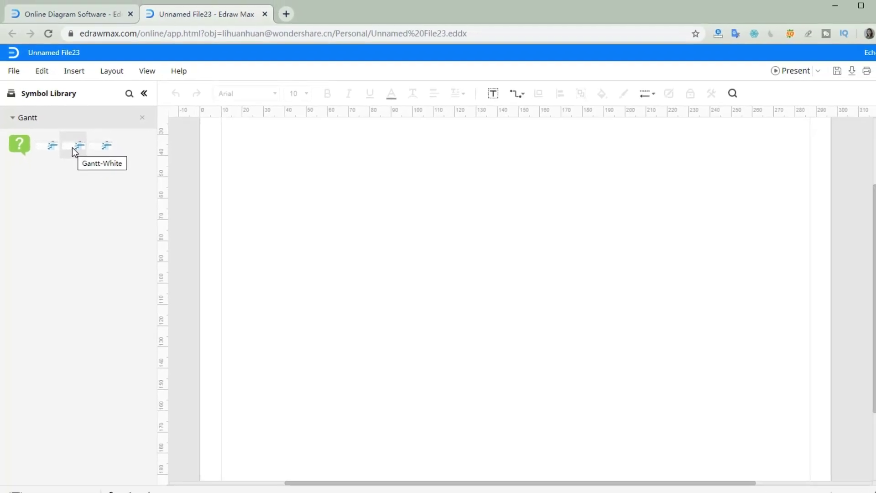
# Place a Gantt-White chart, keeping Month/Day units, with working hours 09:00 to 18:00
pyautogui.moveTo(73, 143); pyautogui.dragTo(499, 214)
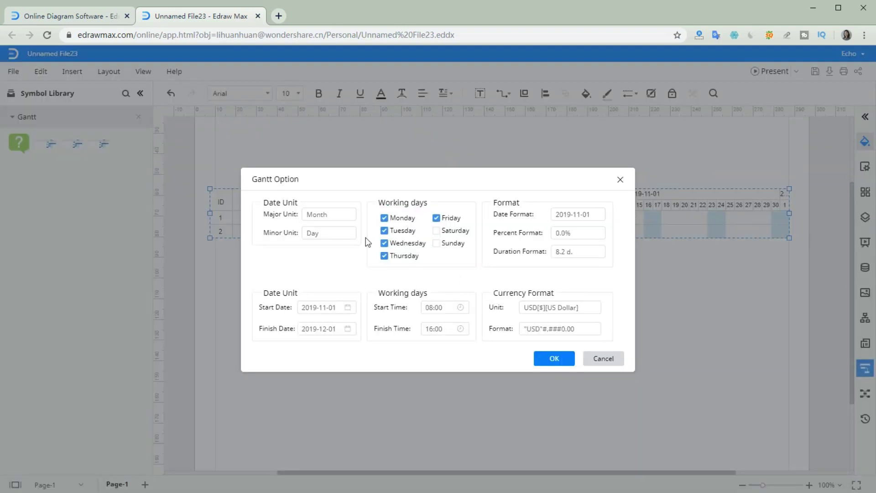
pyautogui.click(325, 215)
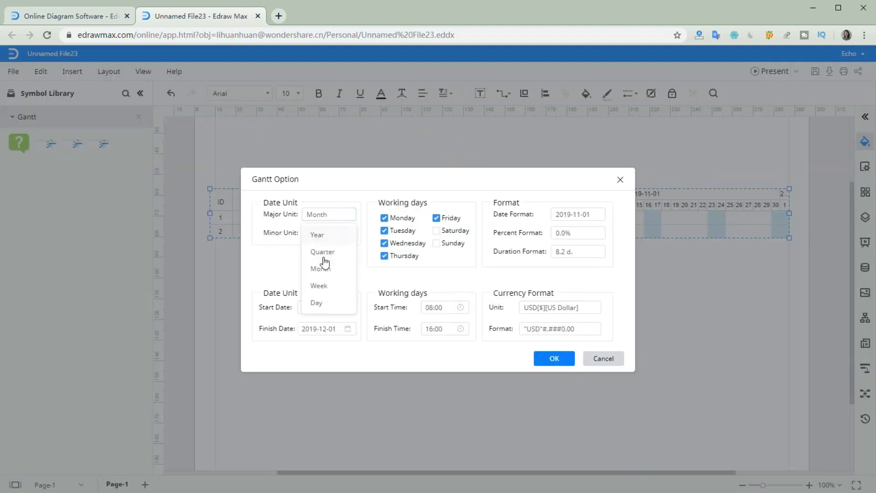
pyautogui.click(372, 271)
pyautogui.click(343, 235)
pyautogui.click(369, 282)
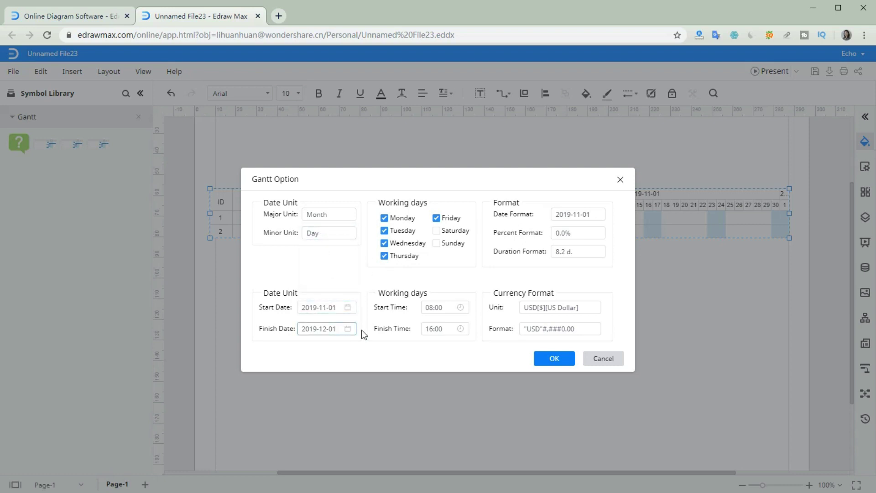
pyautogui.click(451, 305)
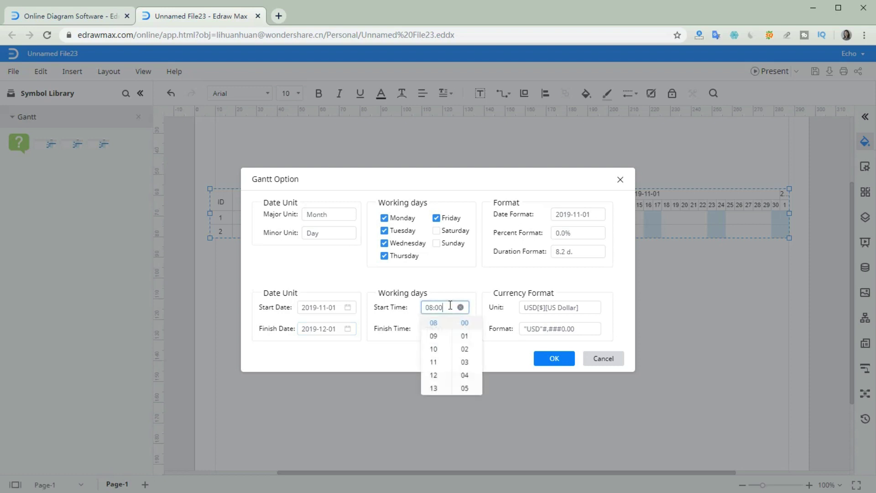
pyautogui.click(432, 338)
pyautogui.click(446, 227)
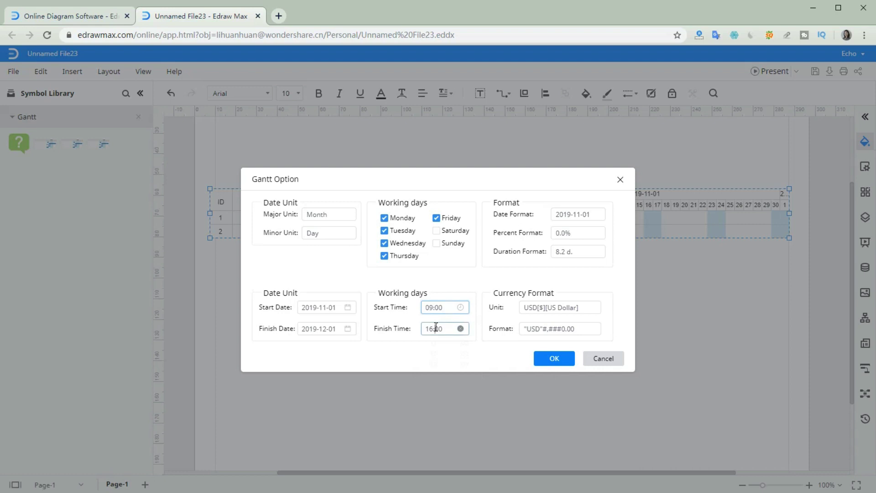
pyautogui.click(434, 328)
pyautogui.click(435, 372)
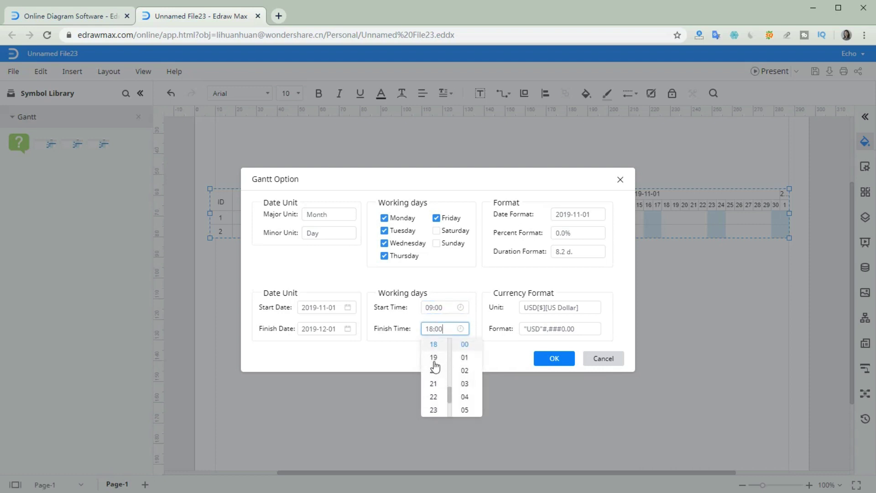
pyautogui.click(450, 284)
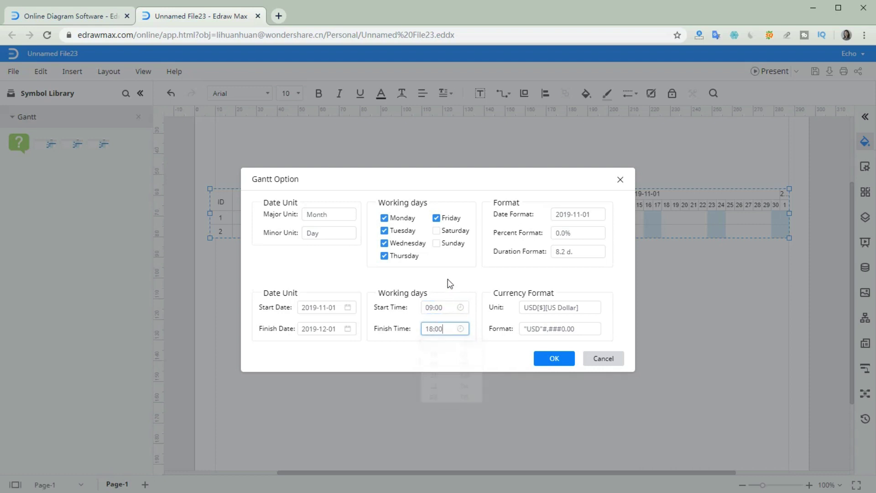
# Set date format 2019/11/1, percent 0.0%, durations in days, and apply the Gantt options
pyautogui.click(585, 215)
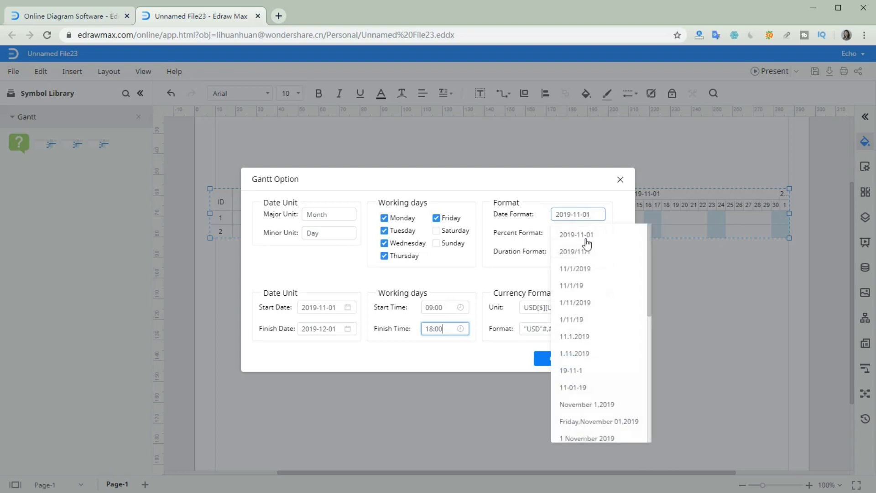
pyautogui.click(587, 252)
pyautogui.click(577, 234)
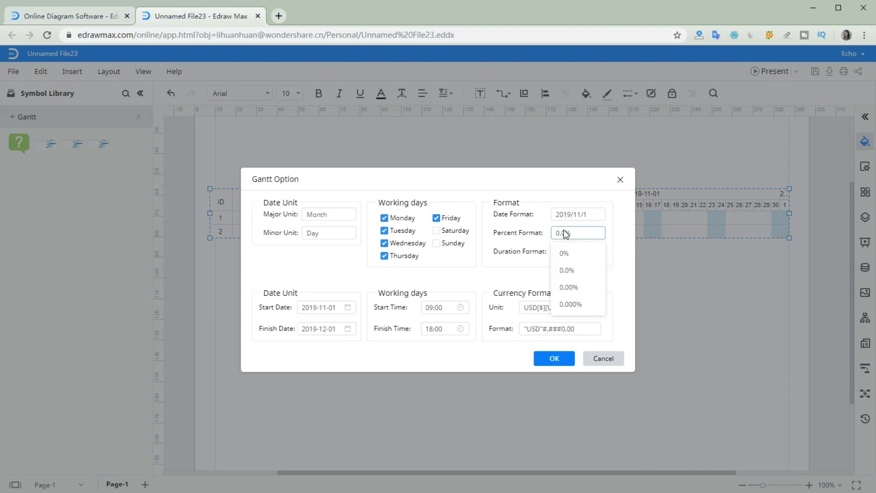
pyautogui.click(566, 271)
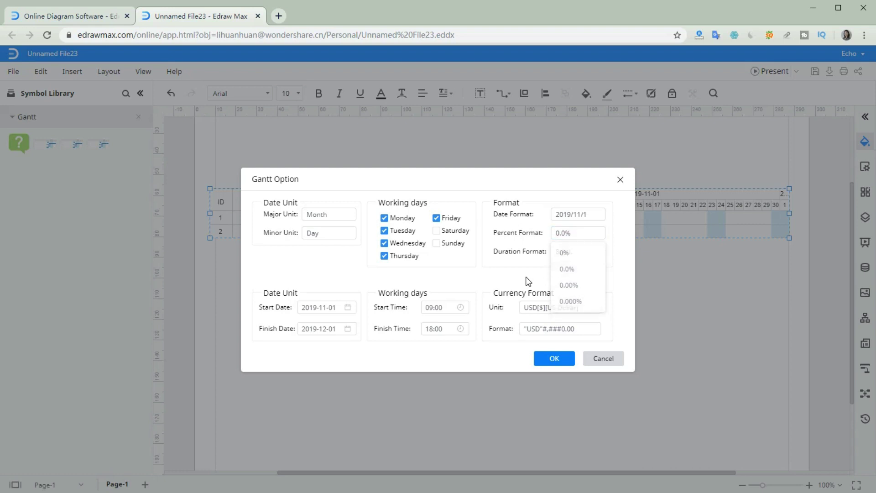
pyautogui.click(568, 257)
pyautogui.click(539, 276)
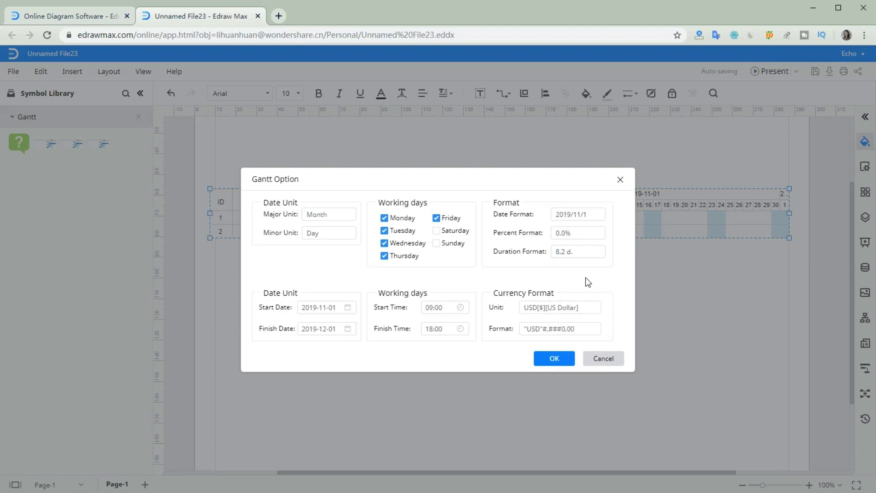
pyautogui.click(555, 360)
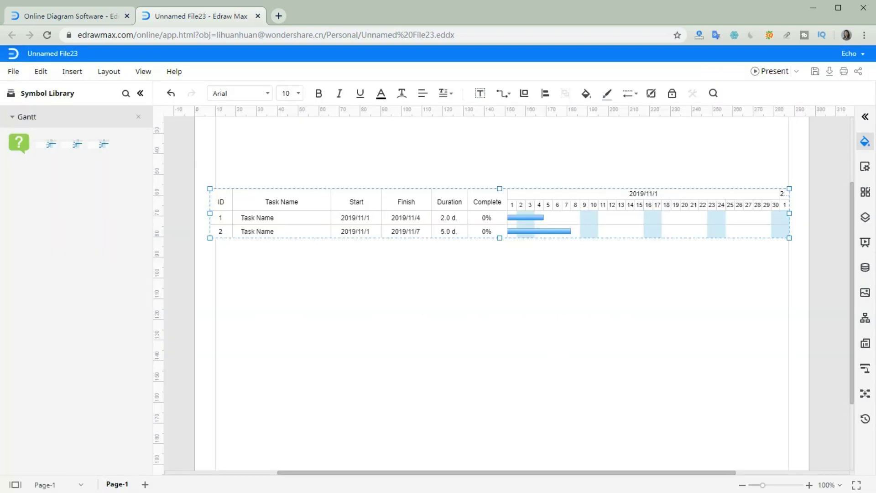
# Insert a new third task below the second task row from the Gantt Chart panel
pyautogui.click(865, 368)
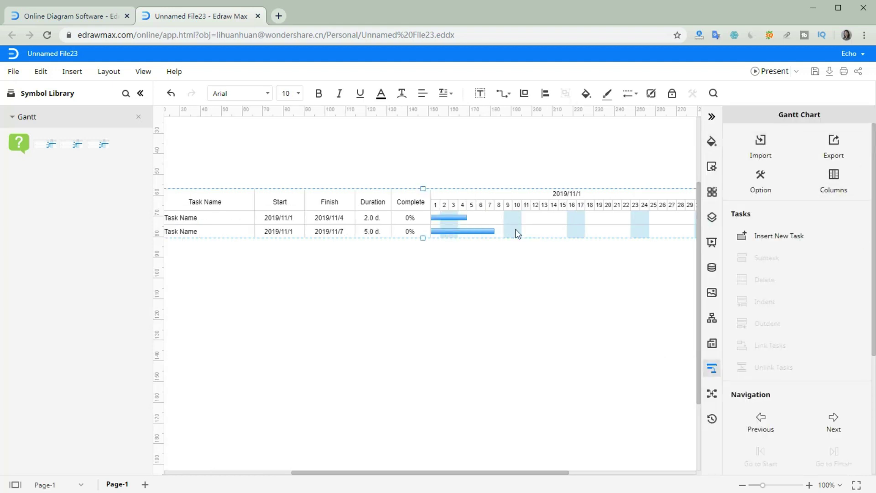
pyautogui.click(531, 230)
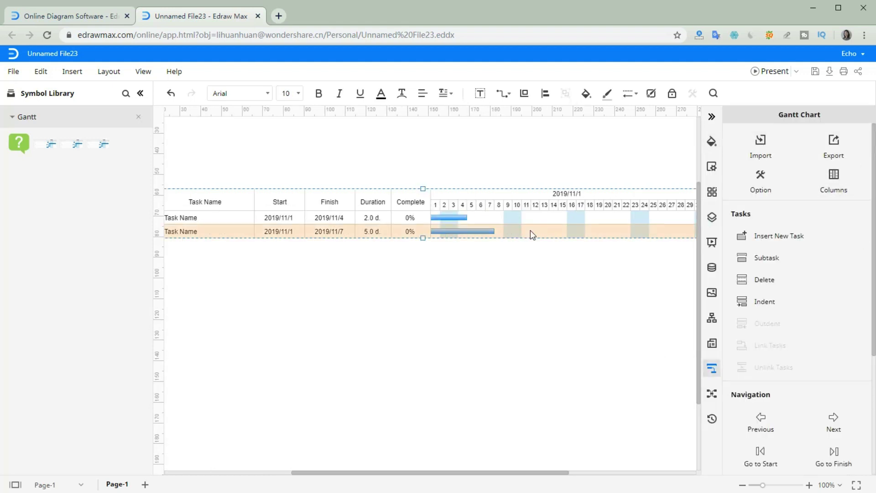
pyautogui.click(772, 238)
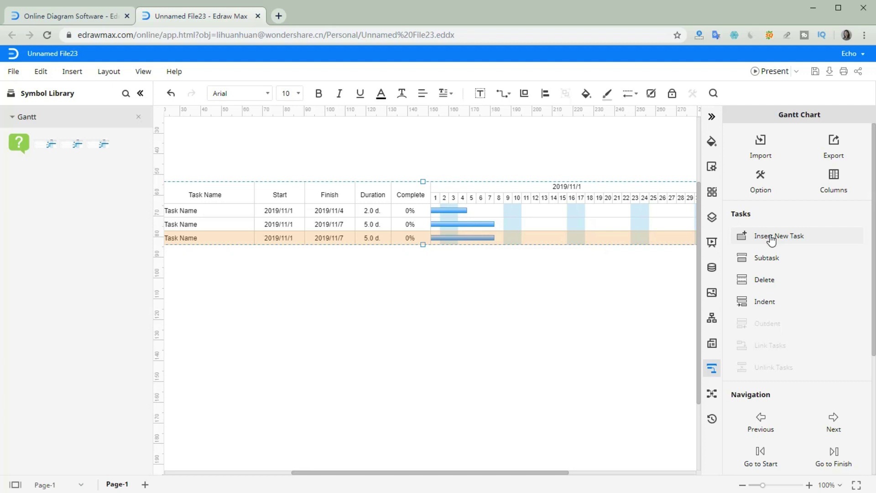
pyautogui.click(475, 210)
# Make the first task finish on 2019/11/11 by editing its Finish date
pyautogui.moveTo(474, 209); pyautogui.dragTo(508, 215)
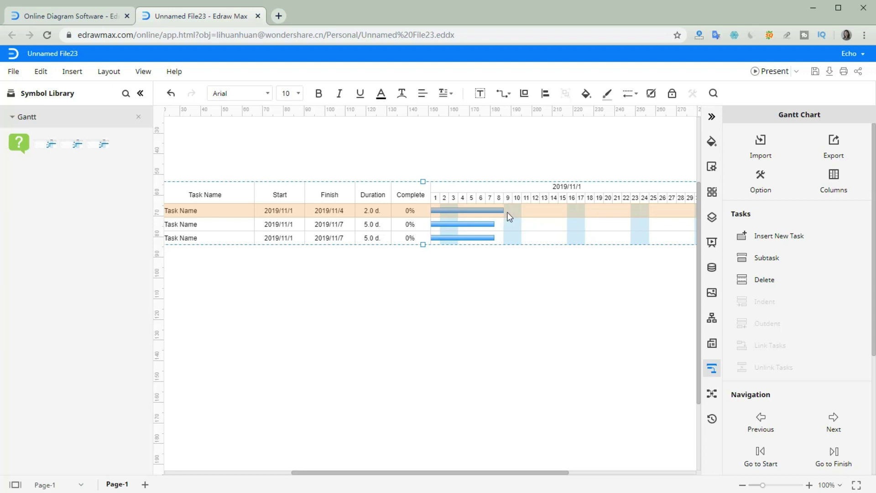
pyautogui.moveTo(521, 212); pyautogui.dragTo(514, 212)
pyautogui.doubleClick(347, 213)
pyautogui.press('BackSpace')
pyautogui.write('11')
pyautogui.click(513, 270)
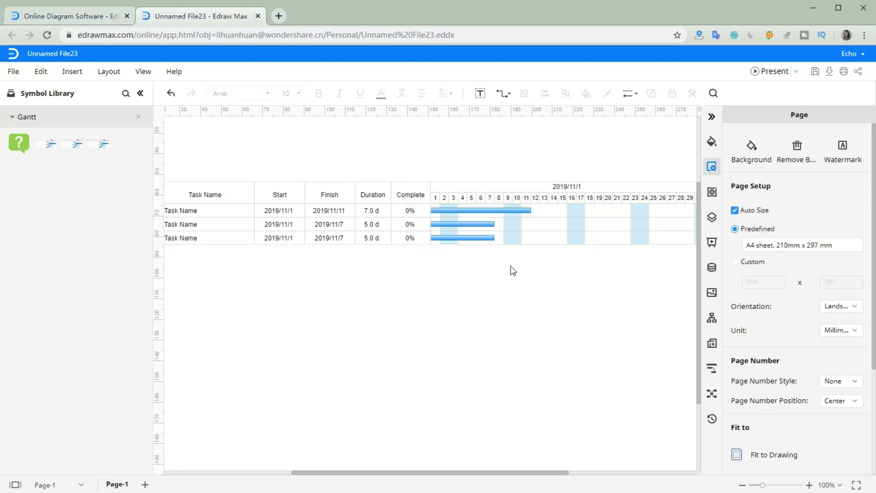
# Drag the second task's bar to run 2019/11/12–2019/11/18, after the first task
pyautogui.click(481, 223)
pyautogui.click(483, 224)
pyautogui.moveTo(484, 224); pyautogui.dragTo(571, 228)
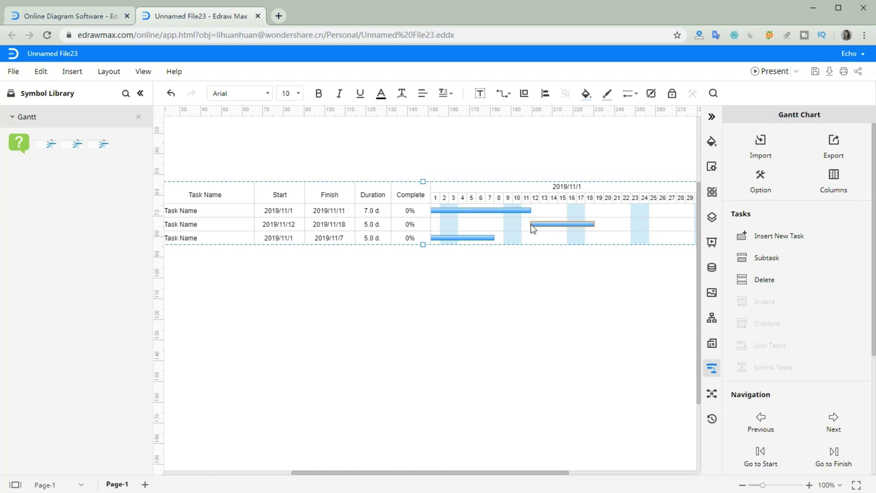
# Drag the second task's progress handle until it shows 31.6% complete
pyautogui.moveTo(544, 223); pyautogui.dragTo(566, 223)
pyautogui.click(410, 224)
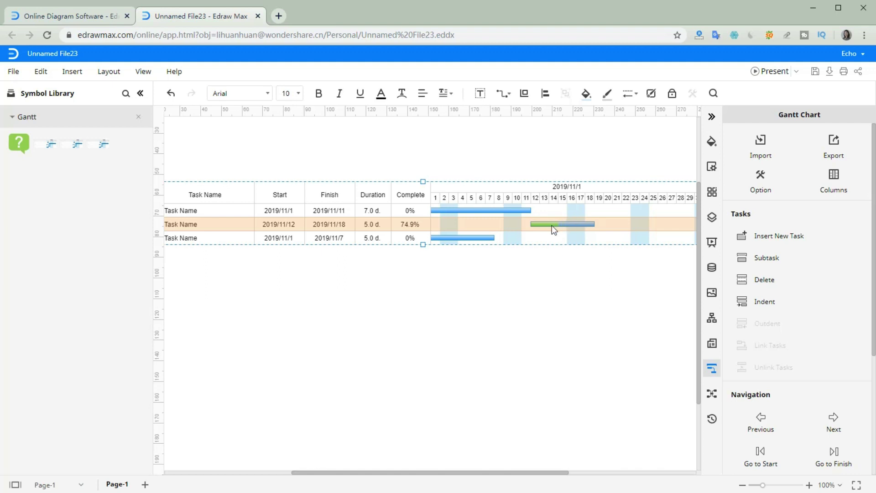
pyautogui.moveTo(546, 226); pyautogui.dragTo(545, 226)
pyautogui.click(495, 268)
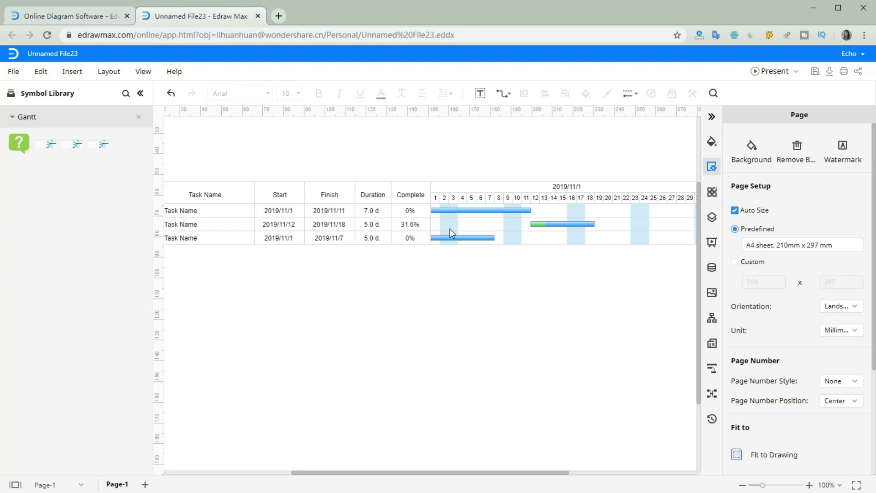
# Pick 21 in the date picker to make the second task finish 2019/11/21
pyautogui.click(347, 224)
pyautogui.click(344, 224)
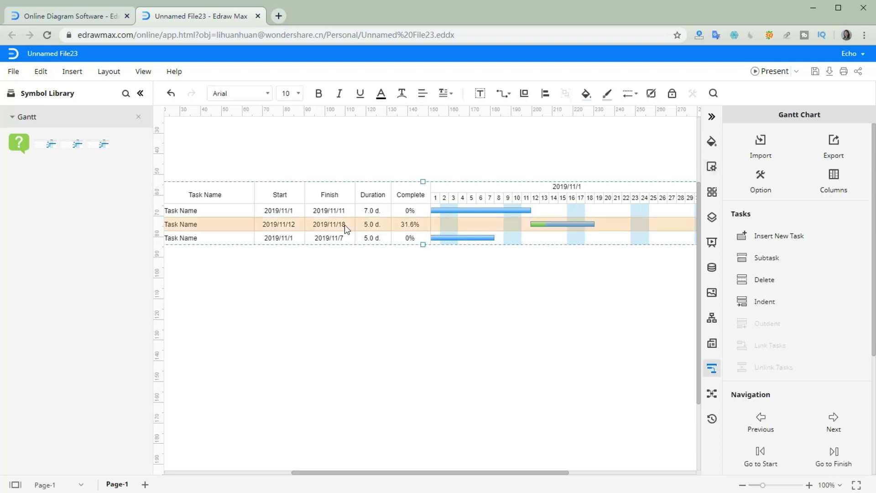
pyautogui.click(344, 224)
pyautogui.click(350, 224)
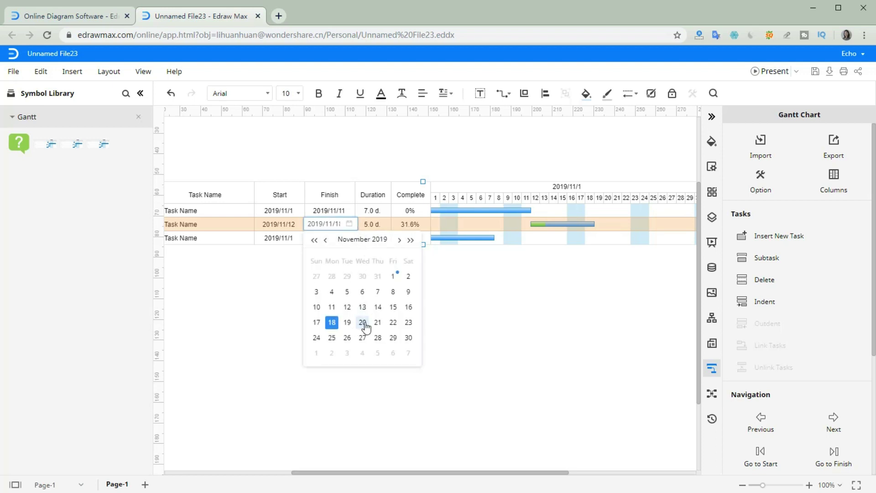
pyautogui.click(378, 325)
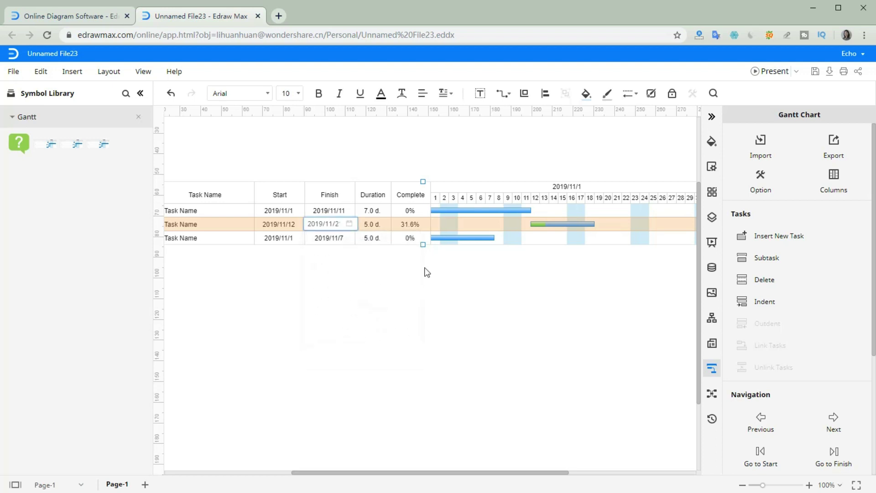
pyautogui.click(424, 265)
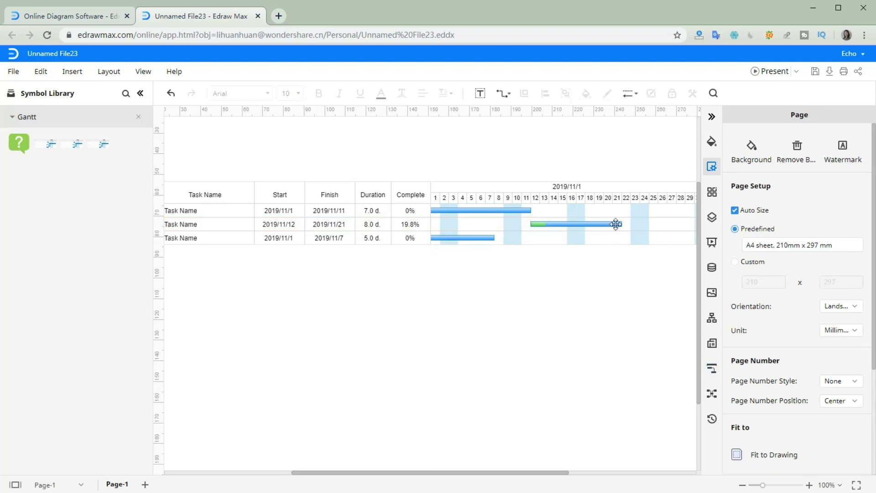
# Add a subtask under task 3, then insert two more subtasks beneath it
pyautogui.click(557, 241)
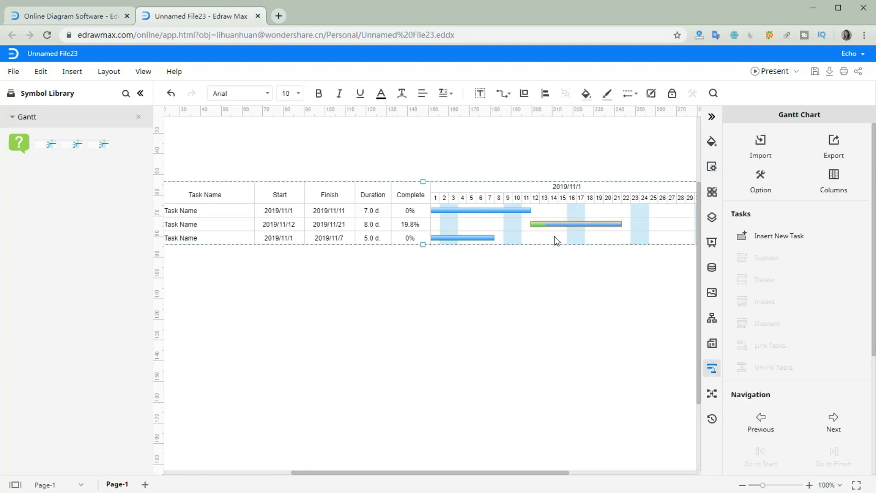
pyautogui.click(508, 240)
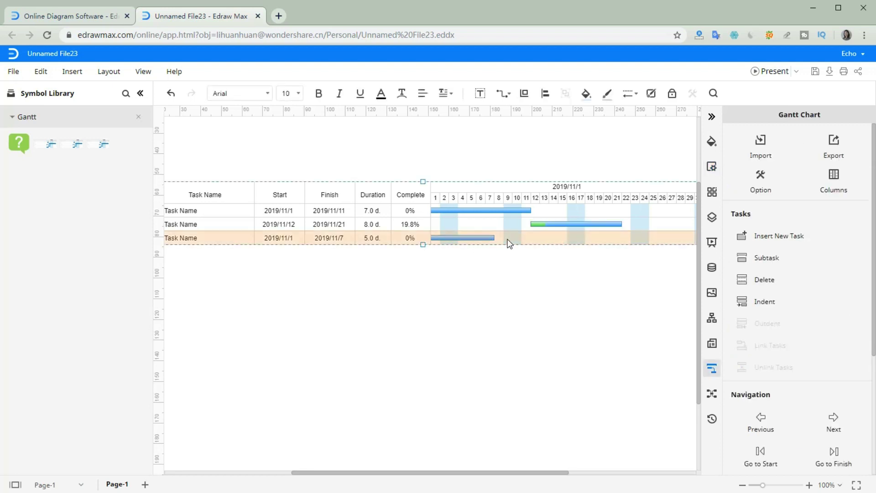
pyautogui.click(760, 261)
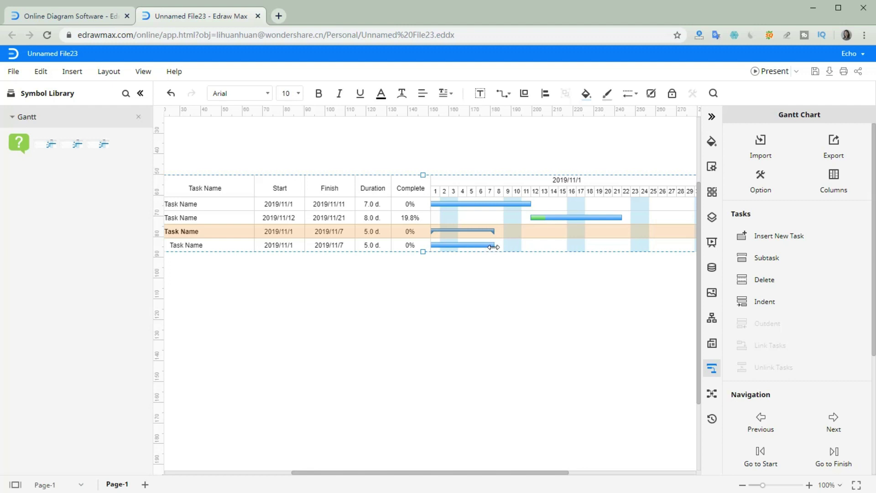
pyautogui.click(568, 249)
pyautogui.click(751, 237)
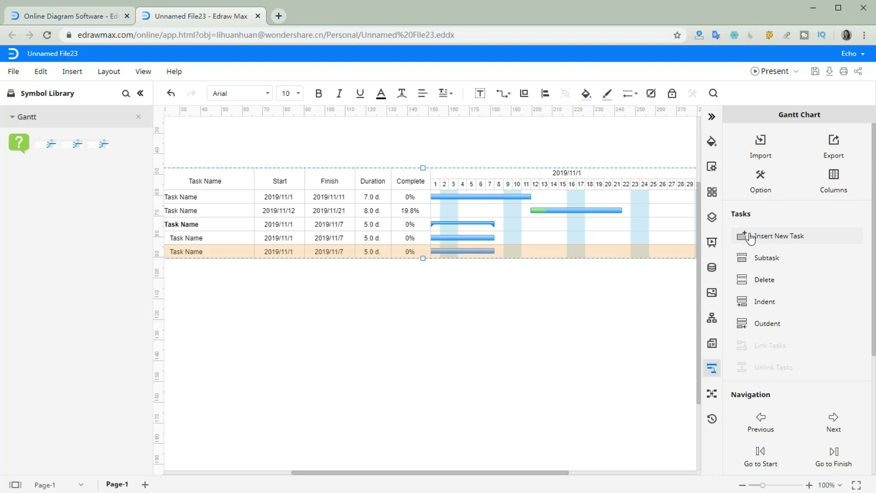
pyautogui.click(751, 237)
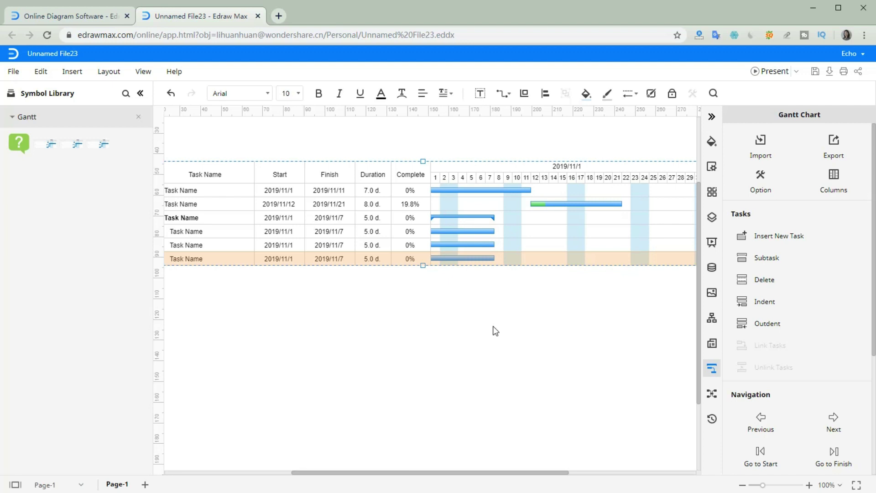
# Show the ID column numbering tasks 1–6, then select task 4's bar
pyautogui.click(339, 165)
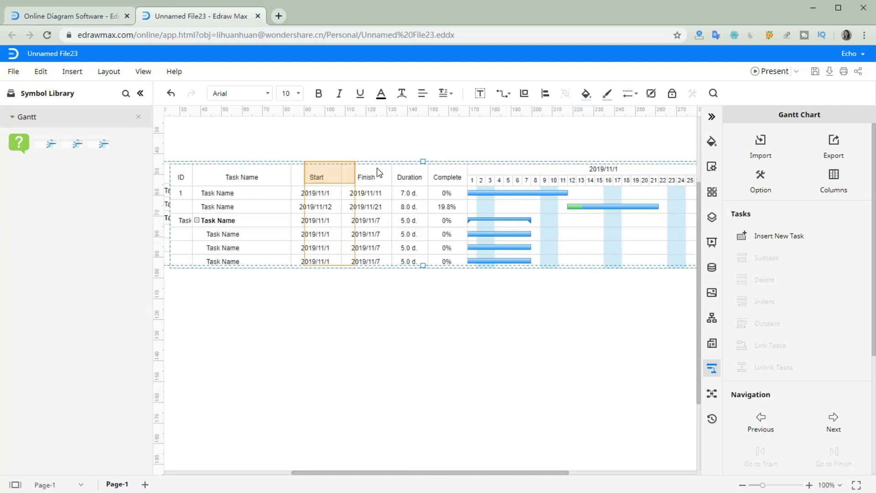
pyautogui.click(378, 169)
pyautogui.click(550, 322)
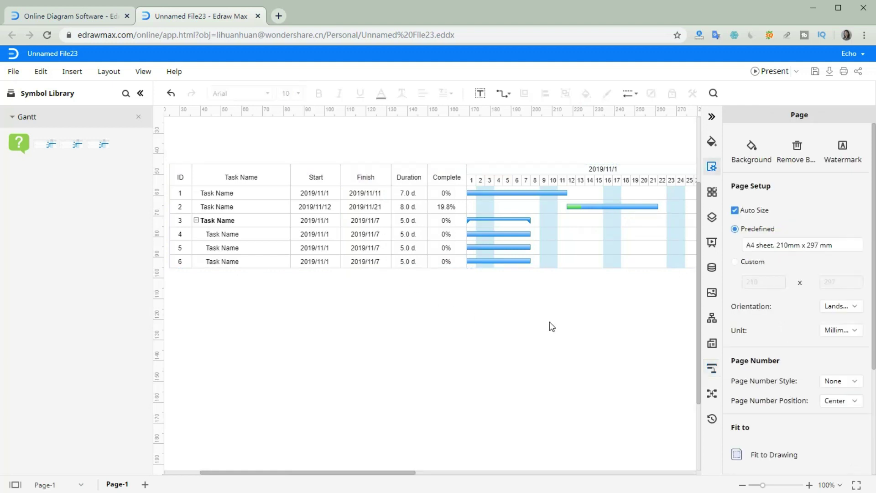
pyautogui.click(520, 235)
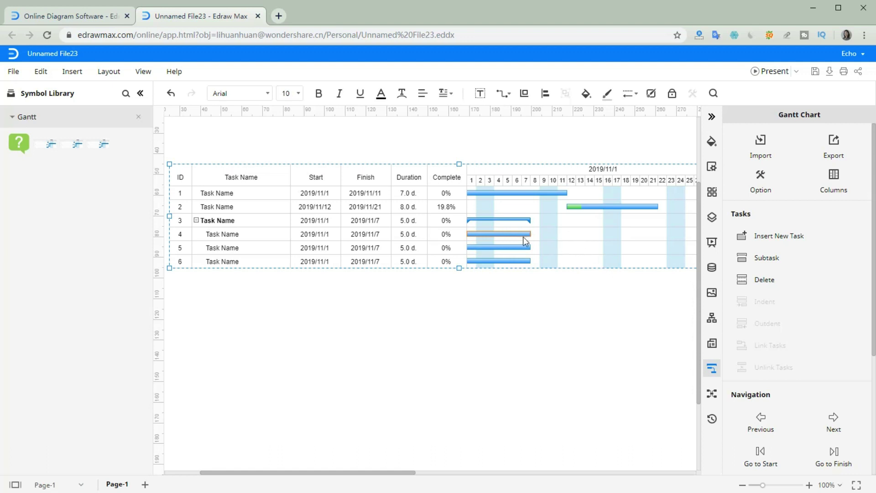
# Link task 4 to task 5 so task 5 runs 2019/11/8–2019/11/14, still under task 3
pyautogui.moveTo(515, 234); pyautogui.dragTo(516, 249)
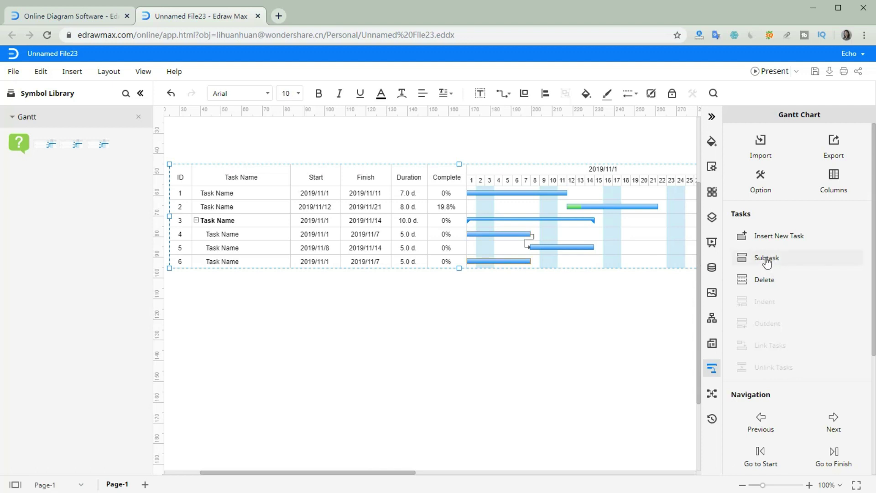
pyautogui.click(574, 265)
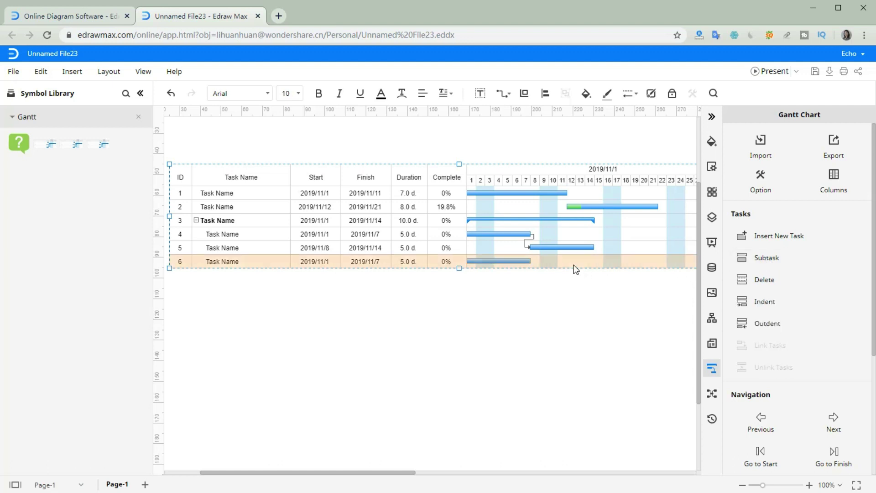
pyautogui.hotkey('ctrl', 'z')
pyautogui.click(615, 248)
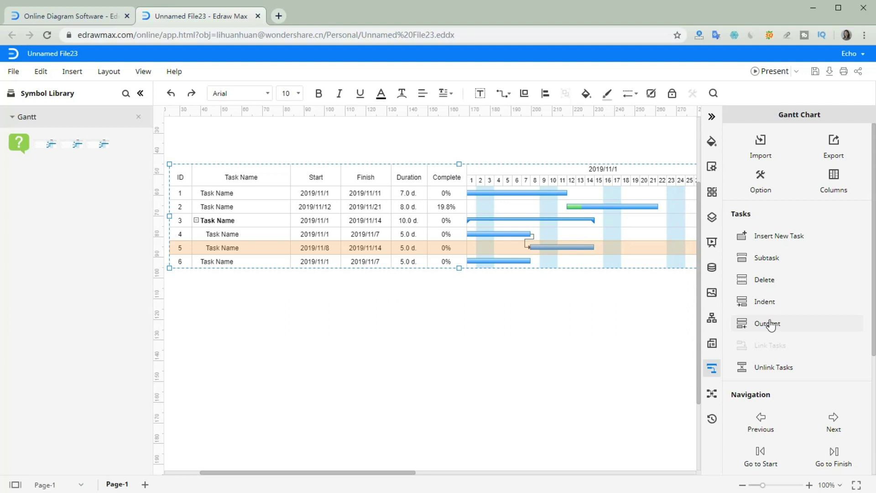
pyautogui.click(771, 324)
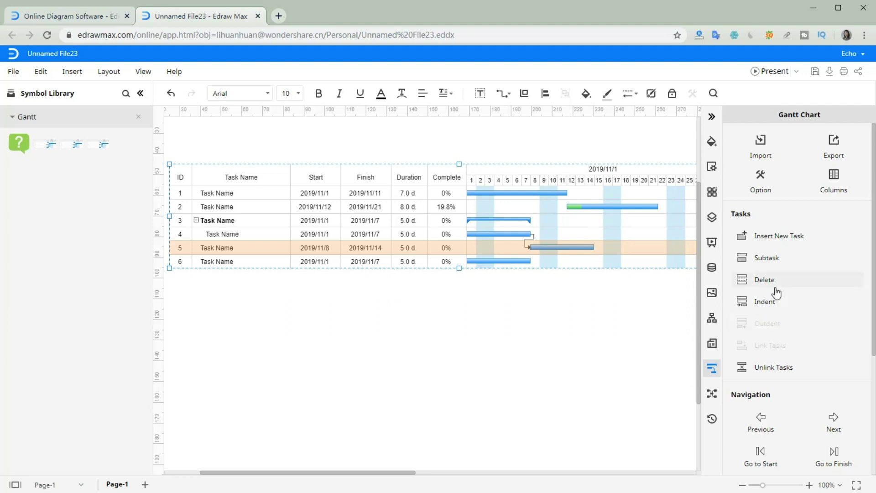
pyautogui.click(769, 304)
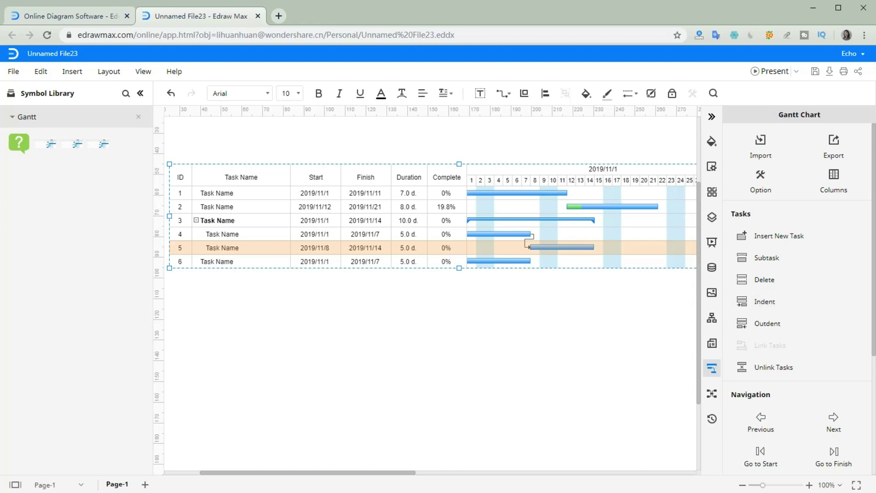
# Add a seventh task after task 6 and mark it as a milestone
pyautogui.click(586, 263)
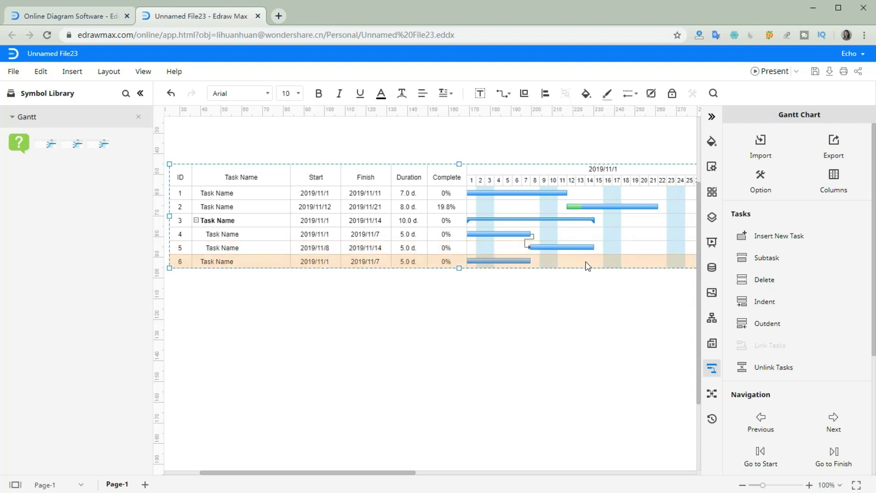
pyautogui.click(768, 236)
pyautogui.moveTo(511, 268); pyautogui.dragTo(607, 269)
pyautogui.scroll(-4, 792, 349)
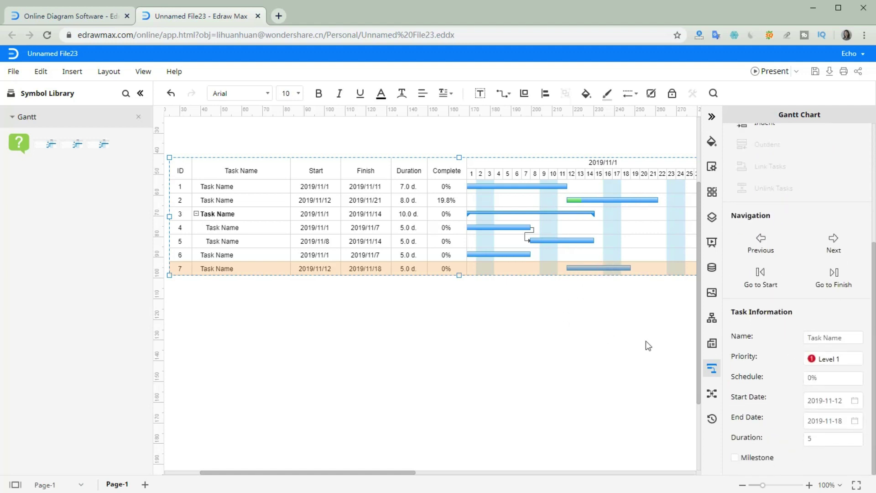
pyautogui.click(735, 457)
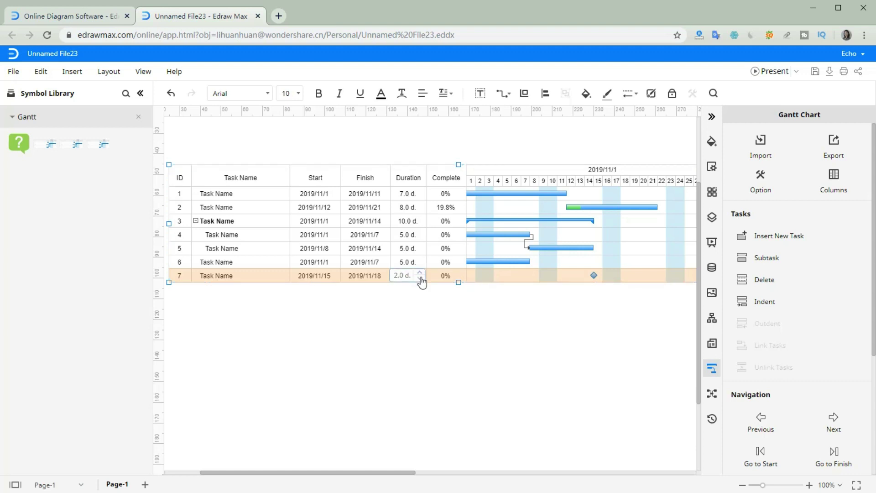
pyautogui.click(413, 298)
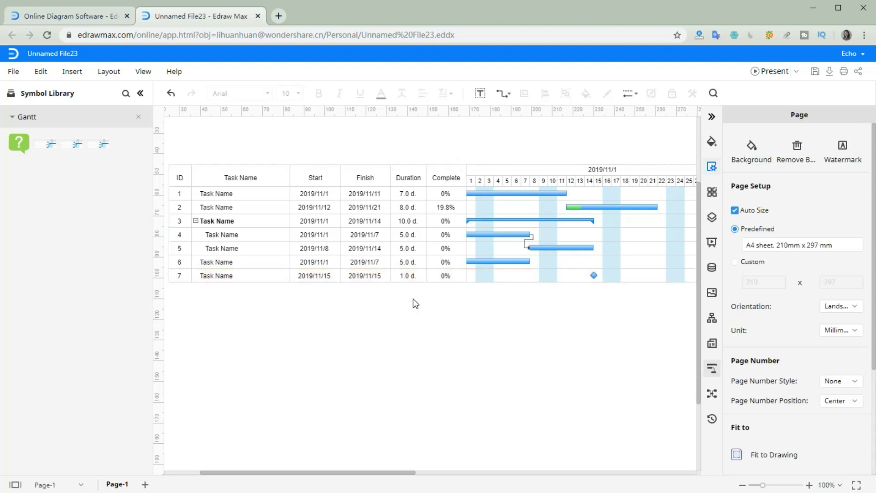
# Set task 7's start date to 18 November 2019 and outdent task 5 from under task 3
pyautogui.click(322, 278)
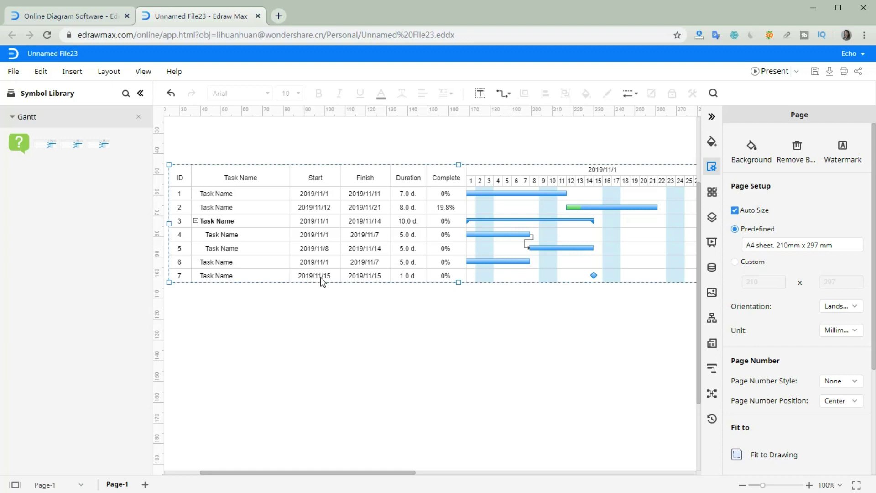
pyautogui.click(321, 278)
pyautogui.click(322, 281)
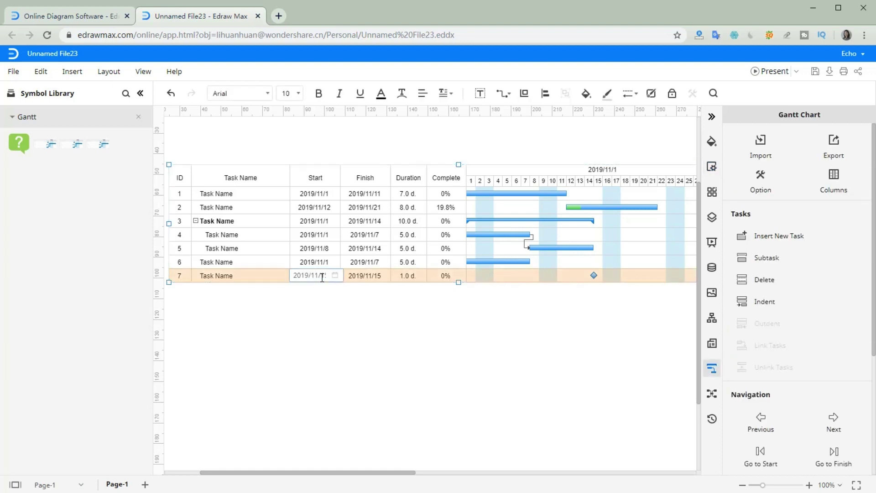
pyautogui.click(342, 279)
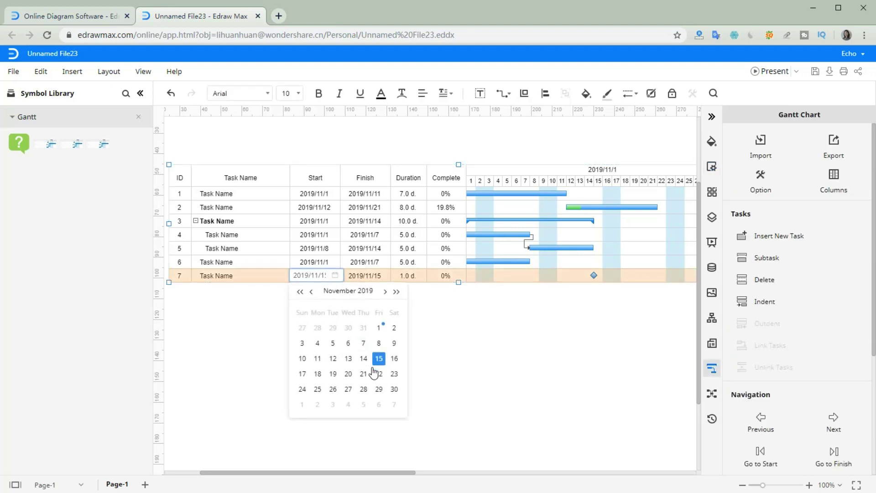
pyautogui.click(318, 374)
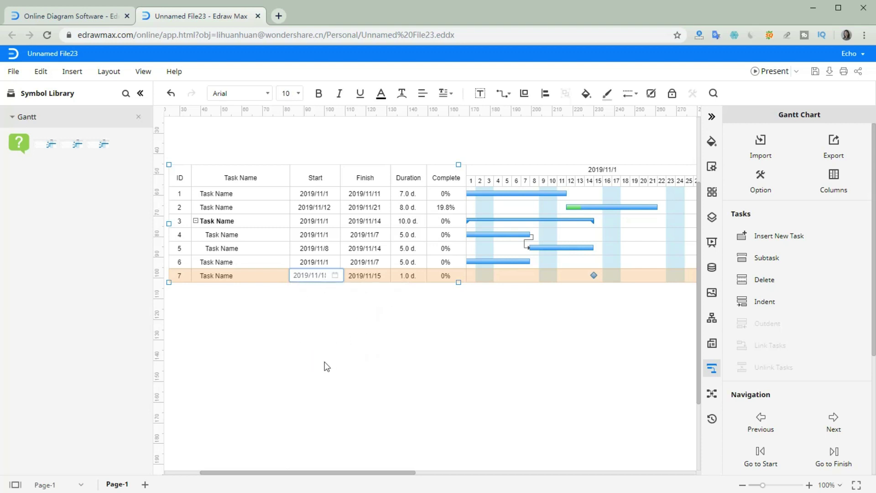
pyautogui.click(377, 305)
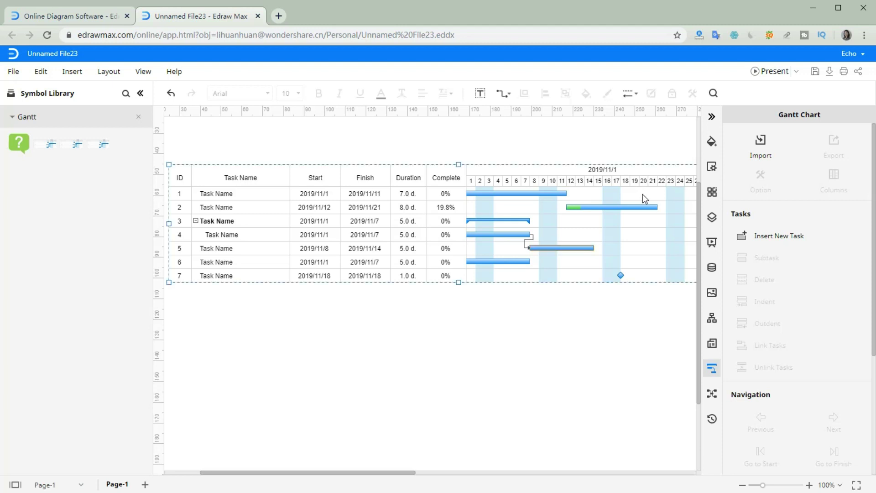
# Export the chart as Unnamed File23.xlsx, review its seven tasks in Excel, then minimize Excel
pyautogui.click(834, 144)
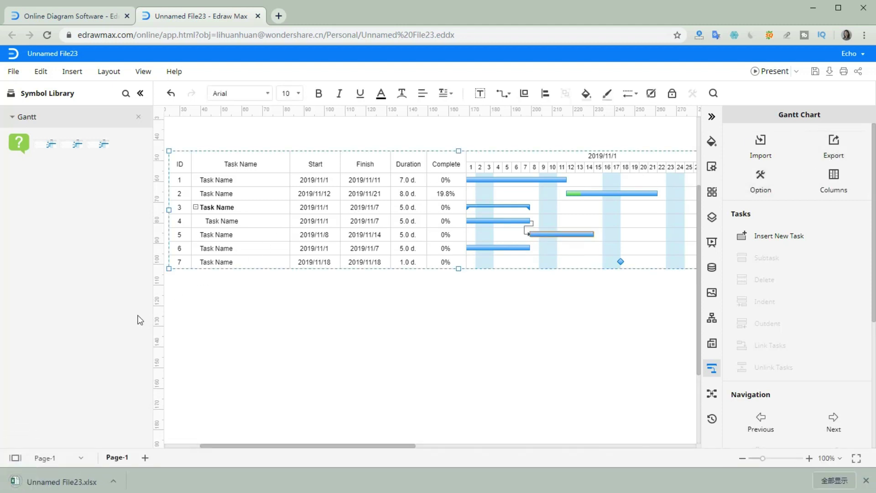
pyautogui.click(65, 483)
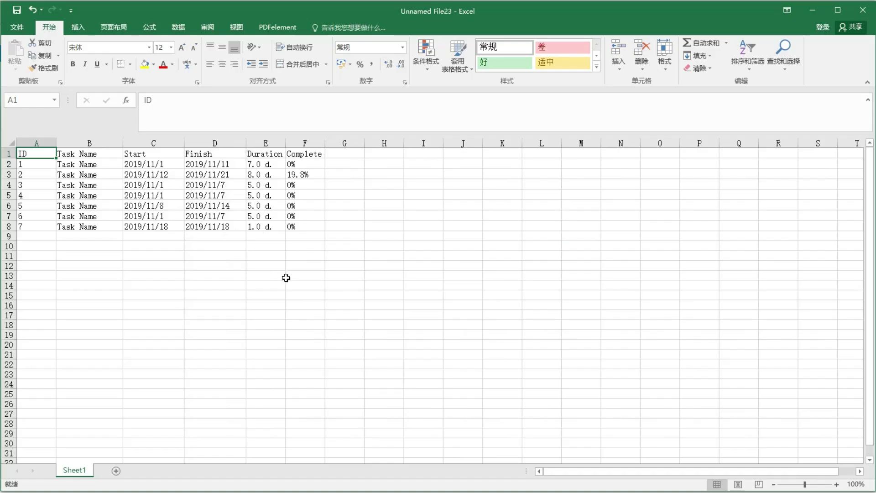
pyautogui.click(286, 277)
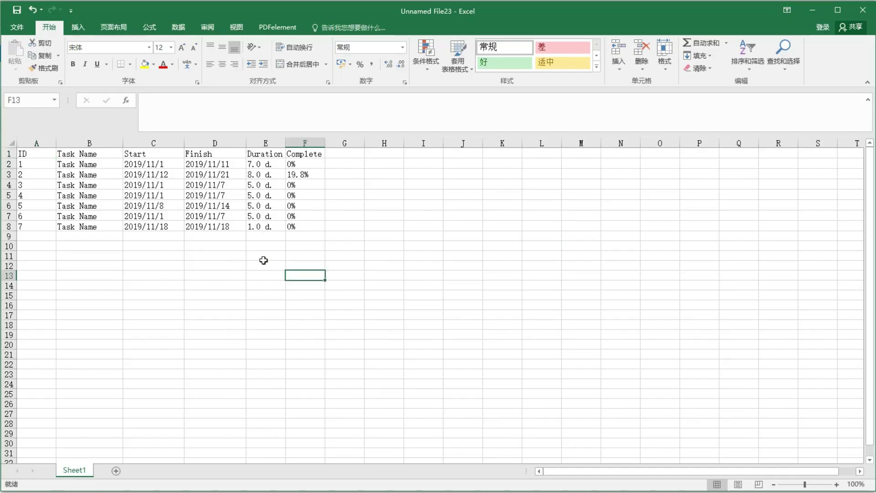
pyautogui.click(821, 12)
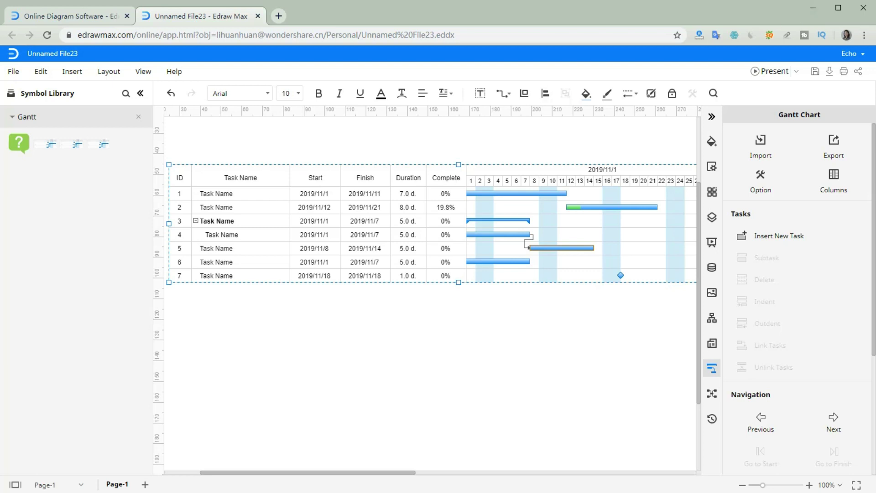
pyautogui.click(494, 415)
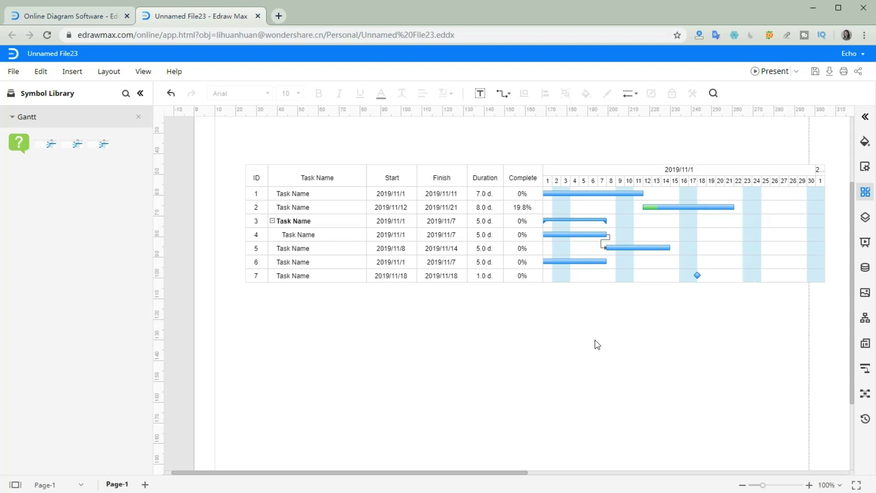
pyautogui.click(16, 72)
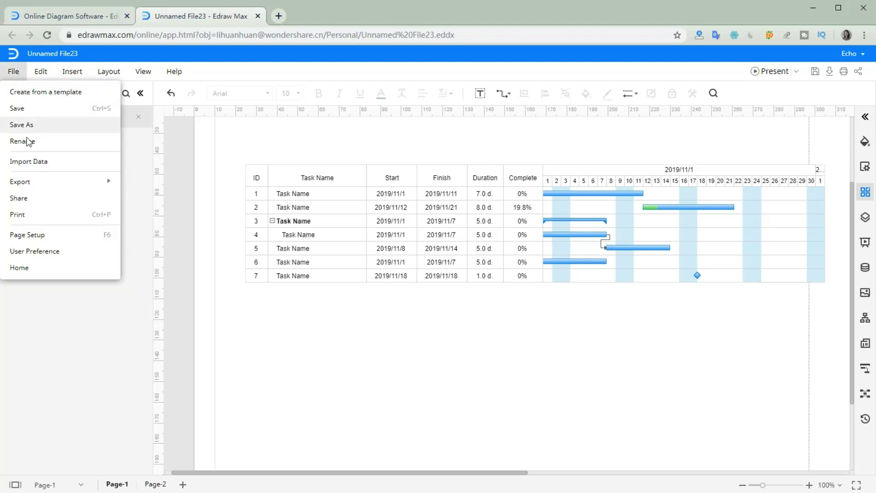
pyautogui.moveTo(26, 187)
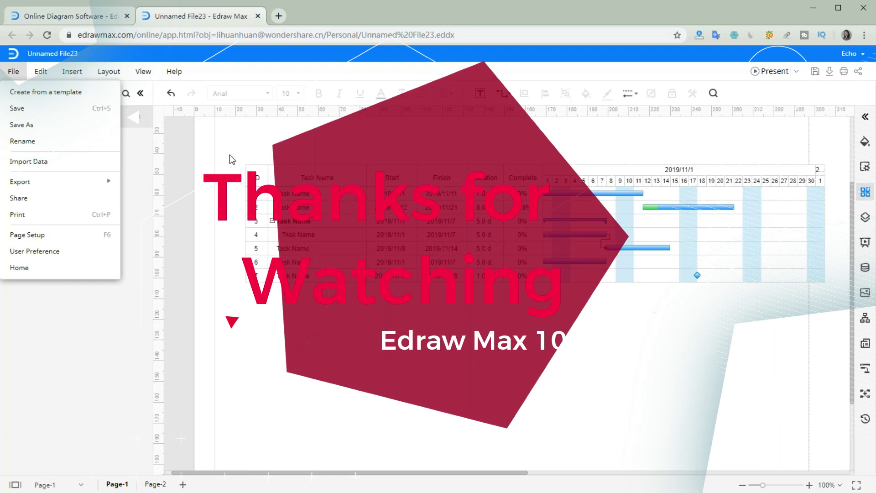
pyautogui.click(230, 154)
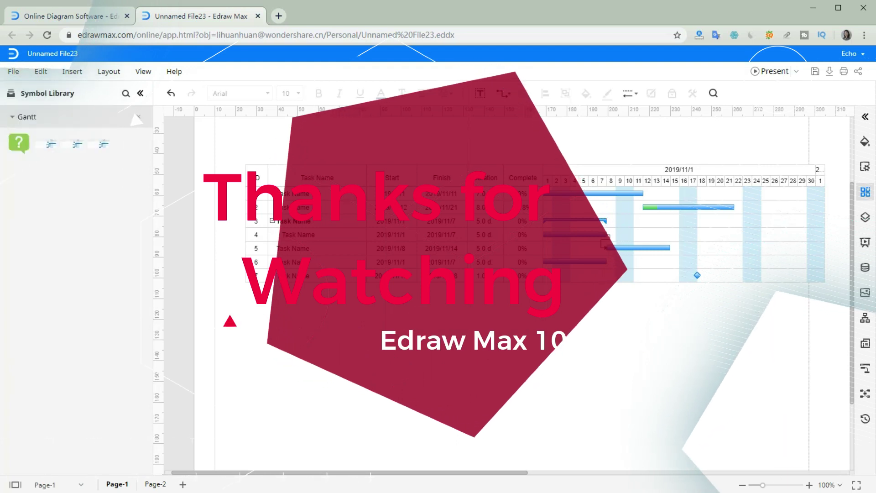